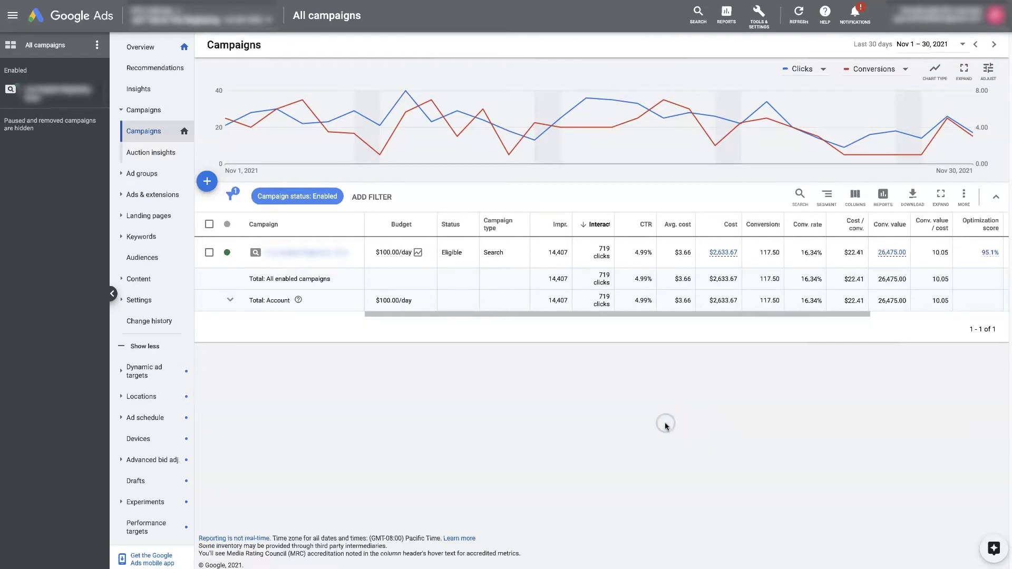
- Dismiss the budget info card on the campaigns page
mouse_move(390, 256)
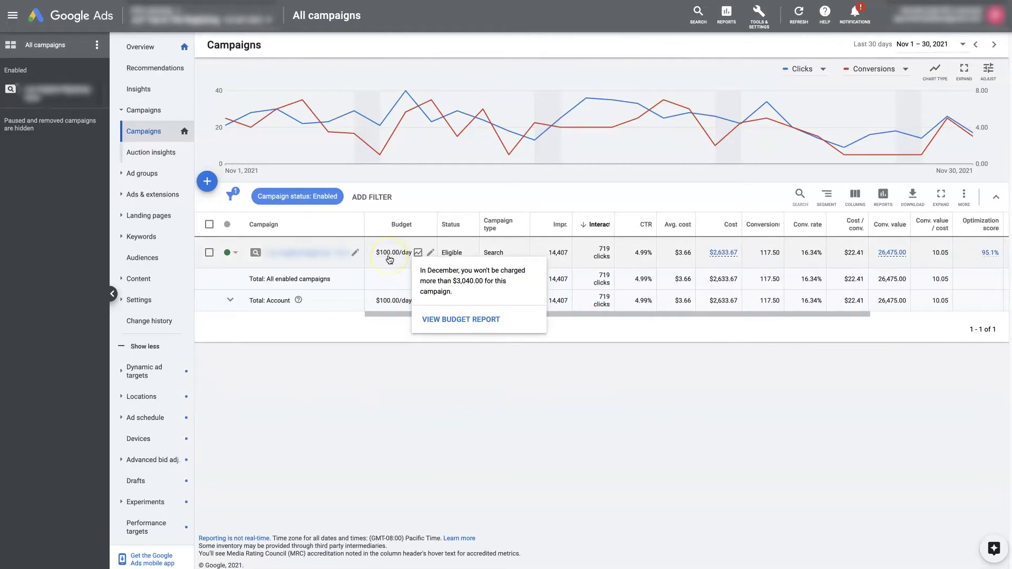
left_click(485, 390)
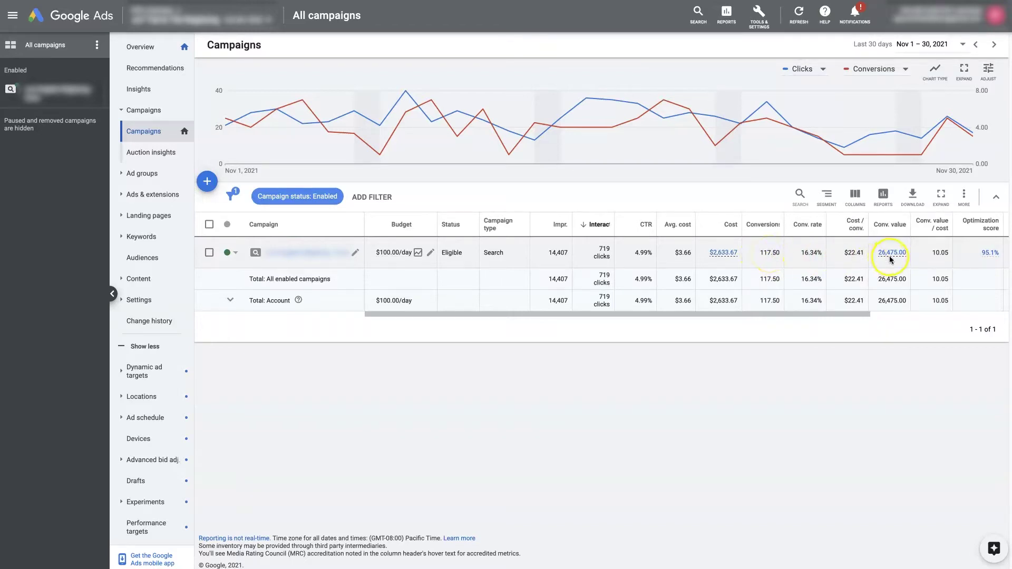
mouse_move(896, 258)
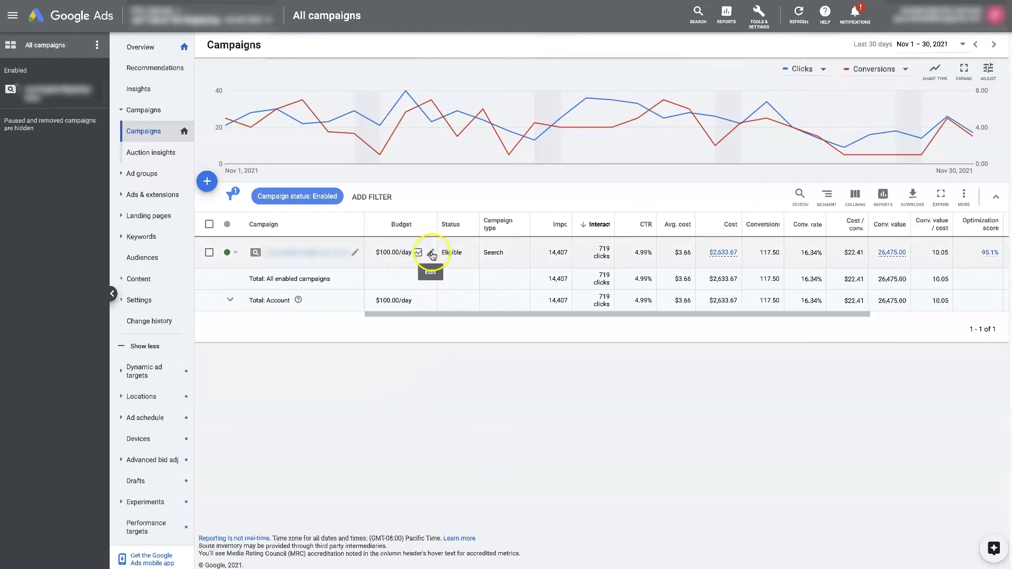
- Check the campaign's daily budget without changing it, then bring up the Tools & Settings menu
left_click(430, 254)
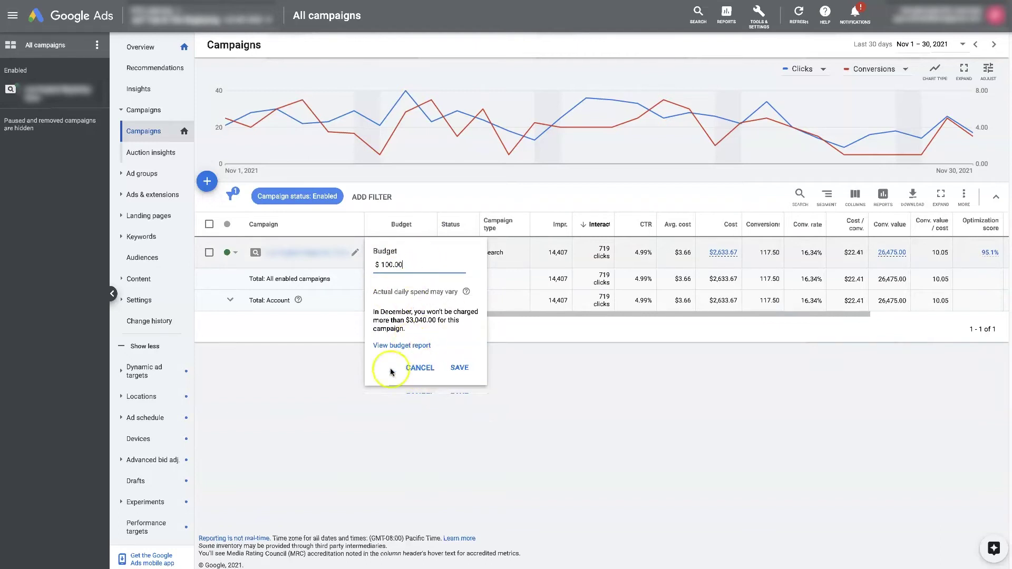
left_click(417, 367)
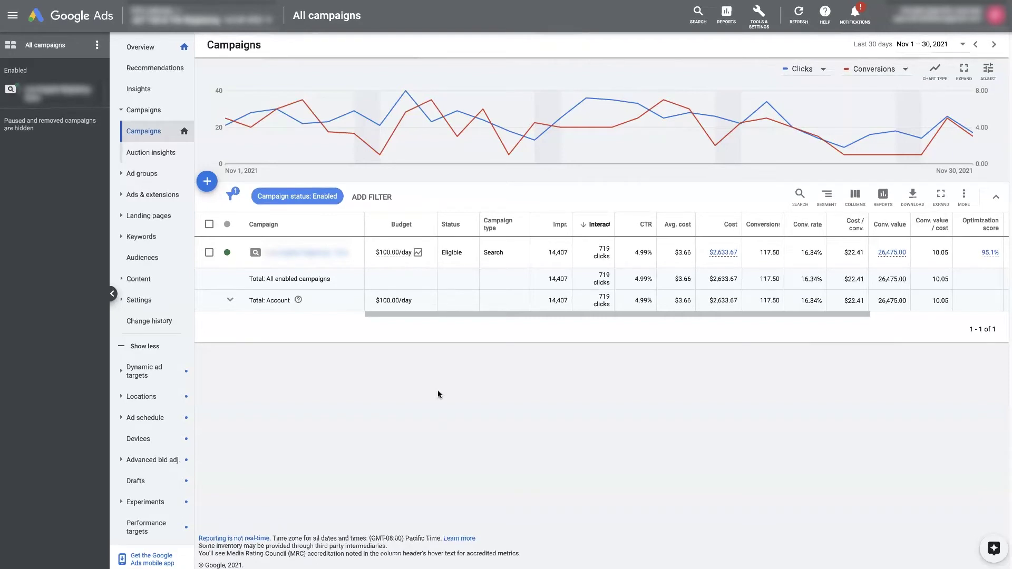
left_click(462, 395)
left_click(759, 17)
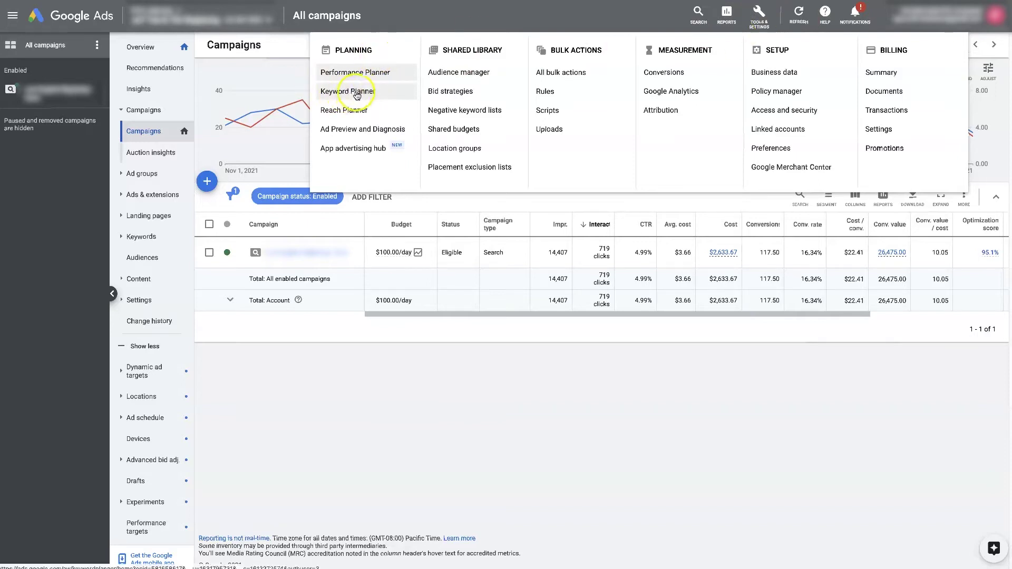
- Open Keyword Planner ideas for 'bathtub reglazing' to see the top-of-page bid ranges
left_click(757, 16)
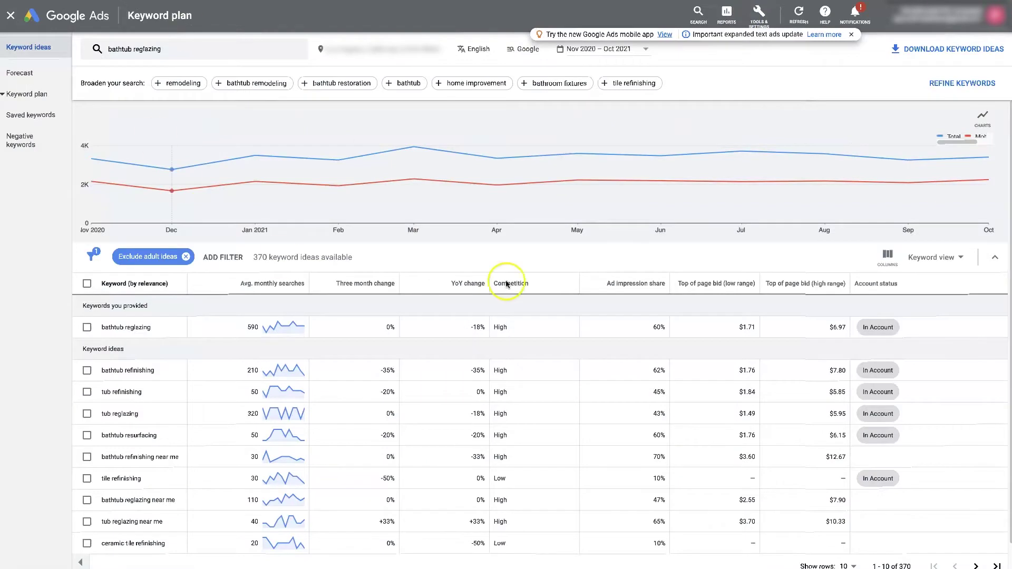
mouse_move(512, 284)
- Bring the calculator over the keyword table, compute 100 × 0.2 = 20, then clear it
left_click_drag(337, 568, 513, 293)
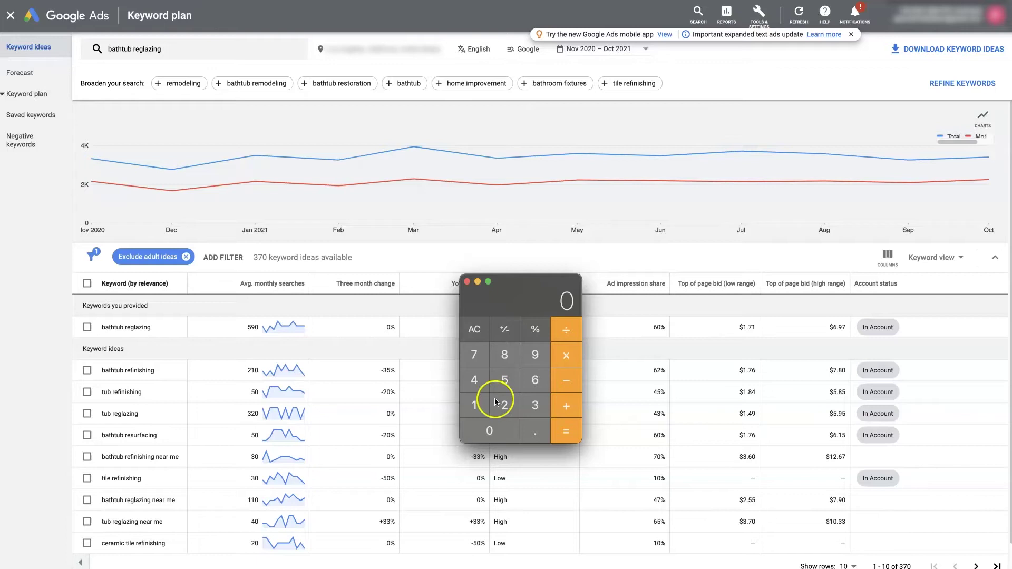
left_click(474, 405)
left_click(488, 428)
left_click(487, 427)
left_click(567, 356)
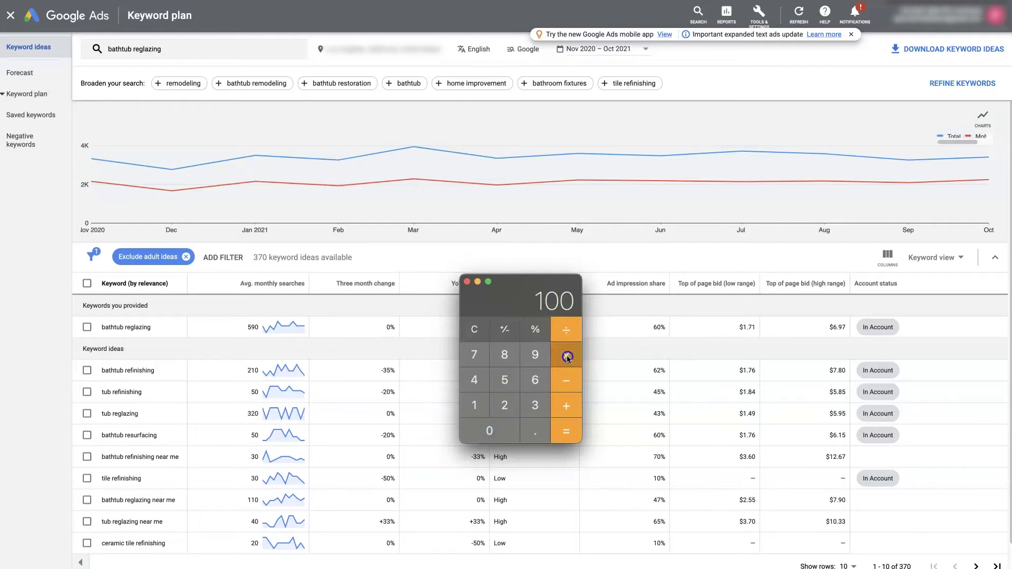
left_click(531, 426)
left_click(504, 405)
left_click(566, 432)
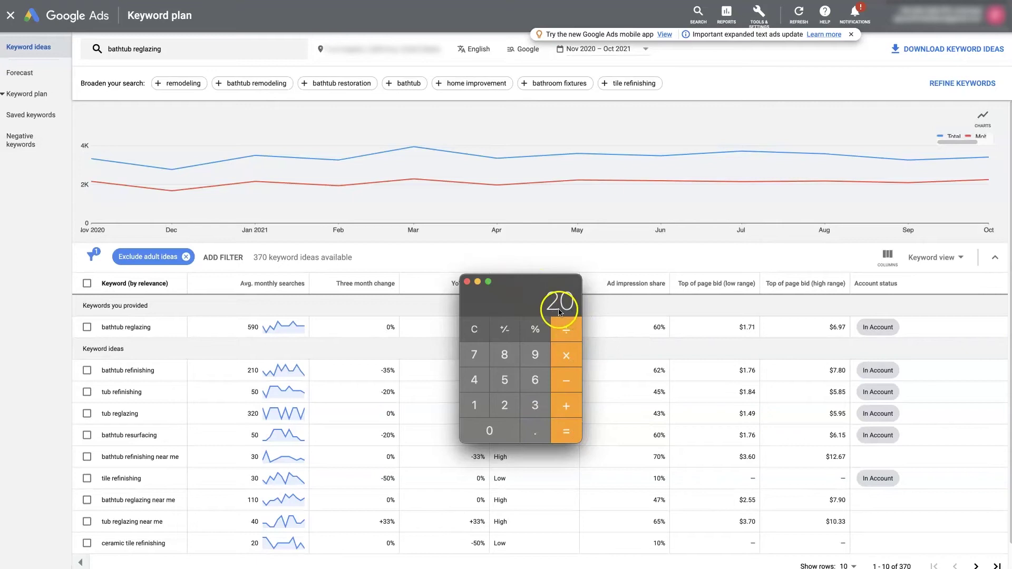
left_click(480, 331)
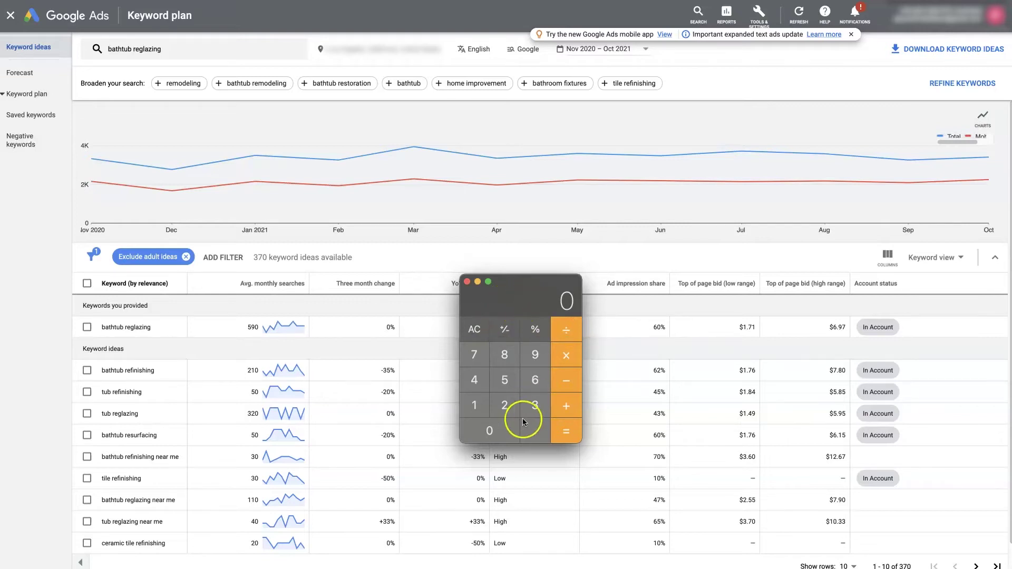
- Compute 150 × 0.2 = 30 in the calculator
left_click(467, 404)
left_click(500, 380)
left_click(488, 429)
left_click(569, 349)
left_click(535, 432)
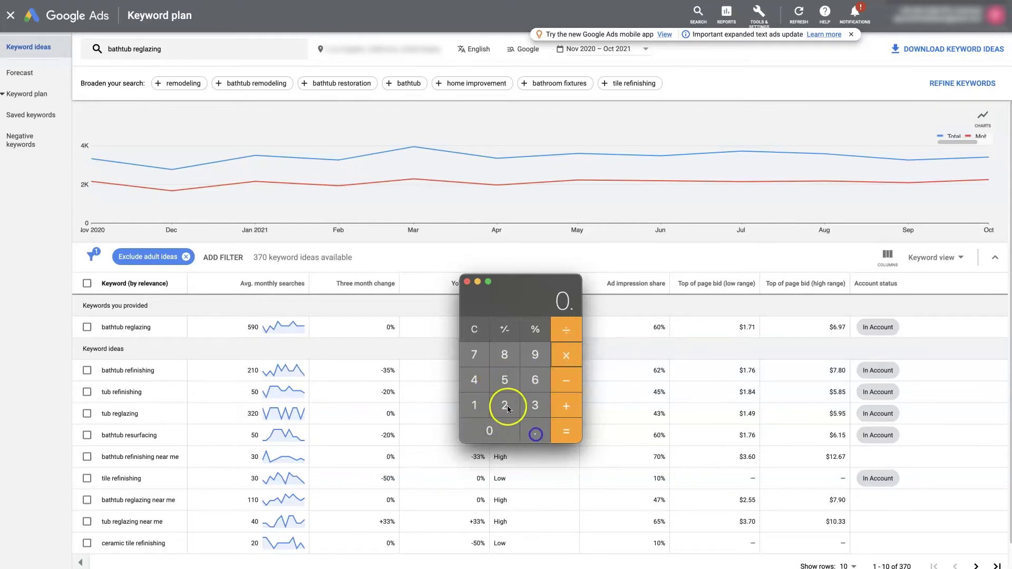
left_click(505, 405)
left_click(566, 429)
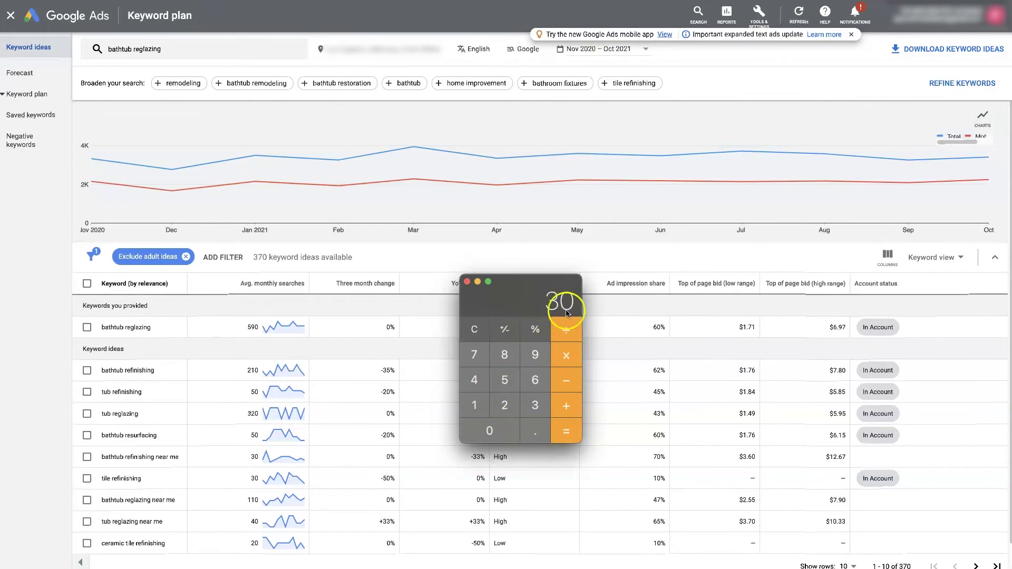
- Start entering 150 × again and clear the mistaken entry
left_click(474, 329)
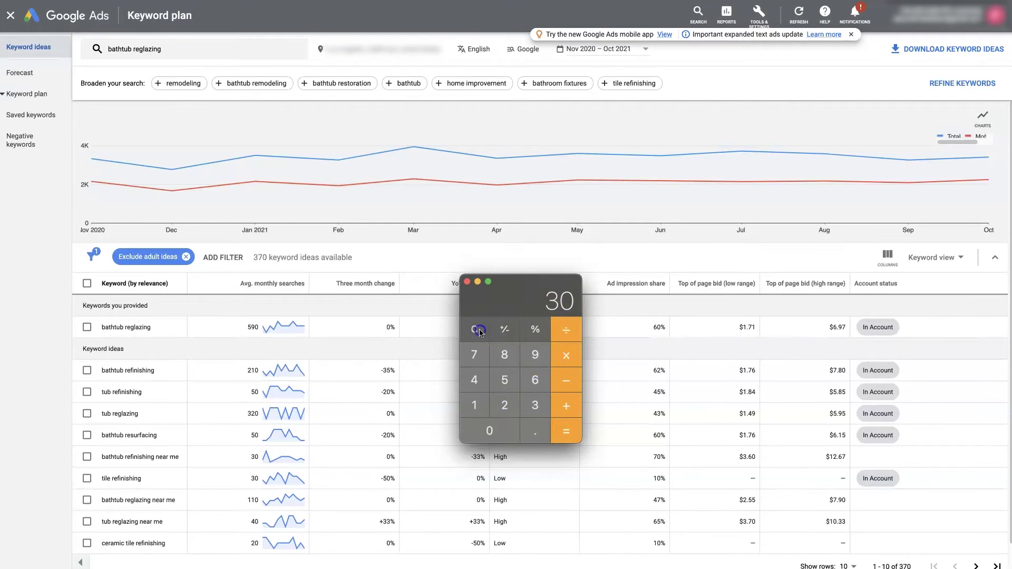
left_click(479, 407)
left_click(510, 384)
left_click(504, 434)
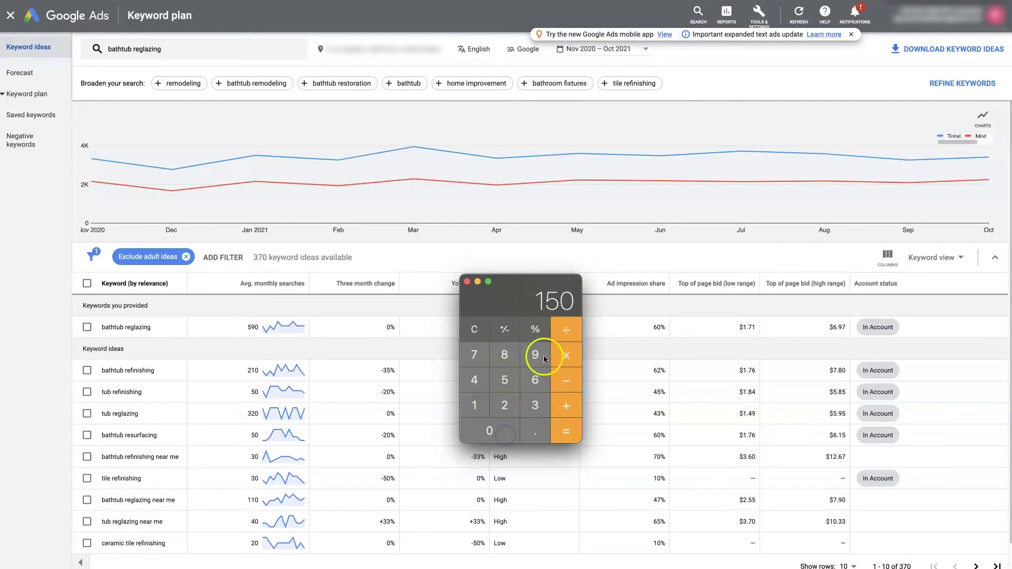
left_click(565, 355)
left_click(534, 433)
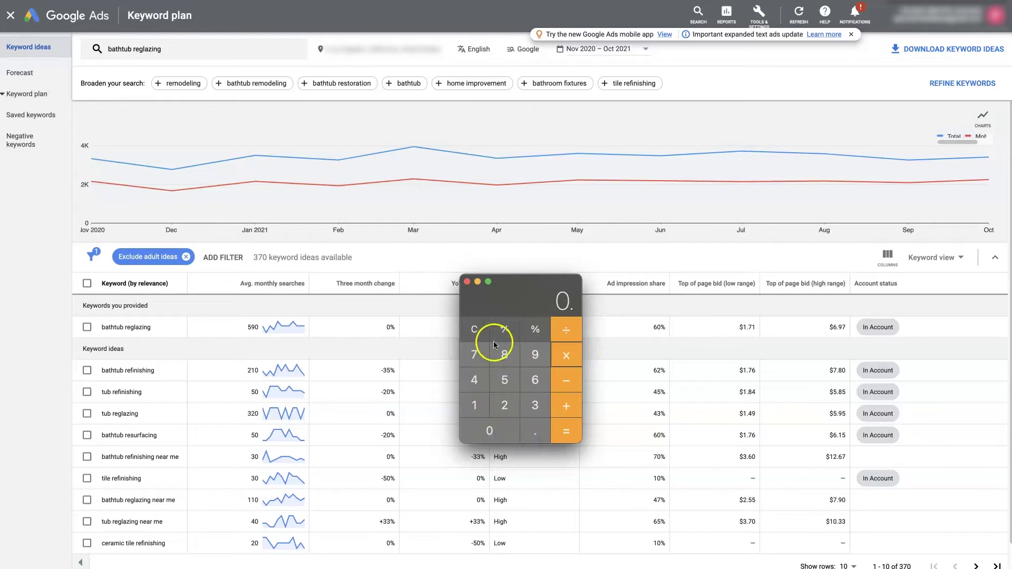
left_click(474, 328)
- Compute 150 × 3.5 = 525 for the monthly spend
left_click(476, 403)
left_click(501, 380)
left_click(489, 431)
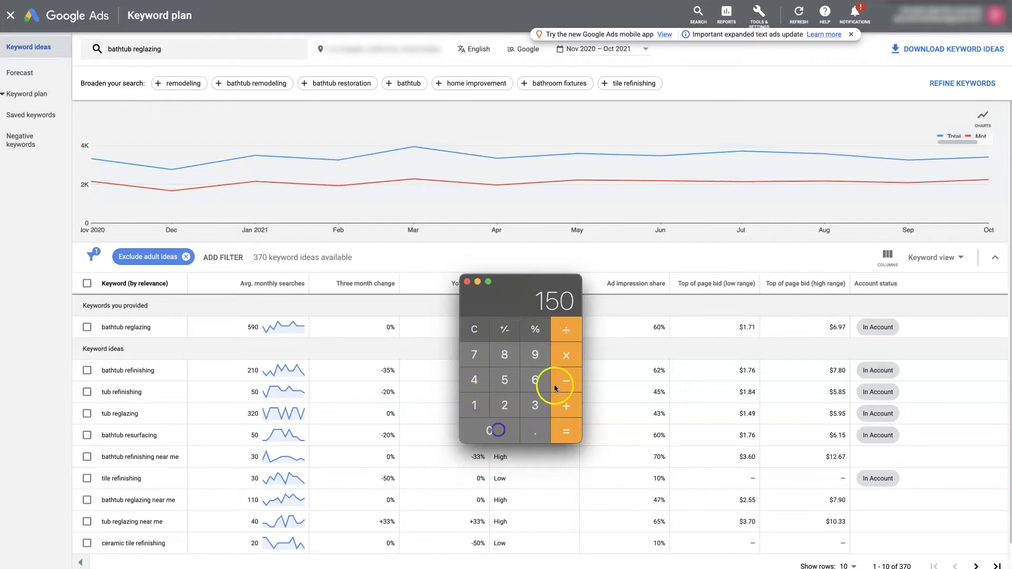
left_click(565, 355)
left_click(534, 405)
left_click(535, 430)
left_click(511, 378)
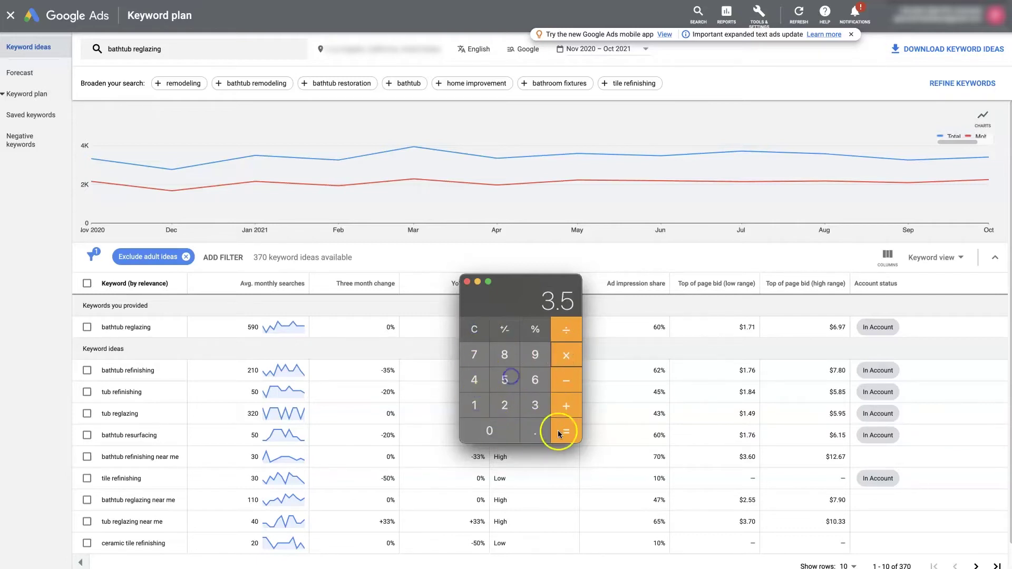
left_click(558, 429)
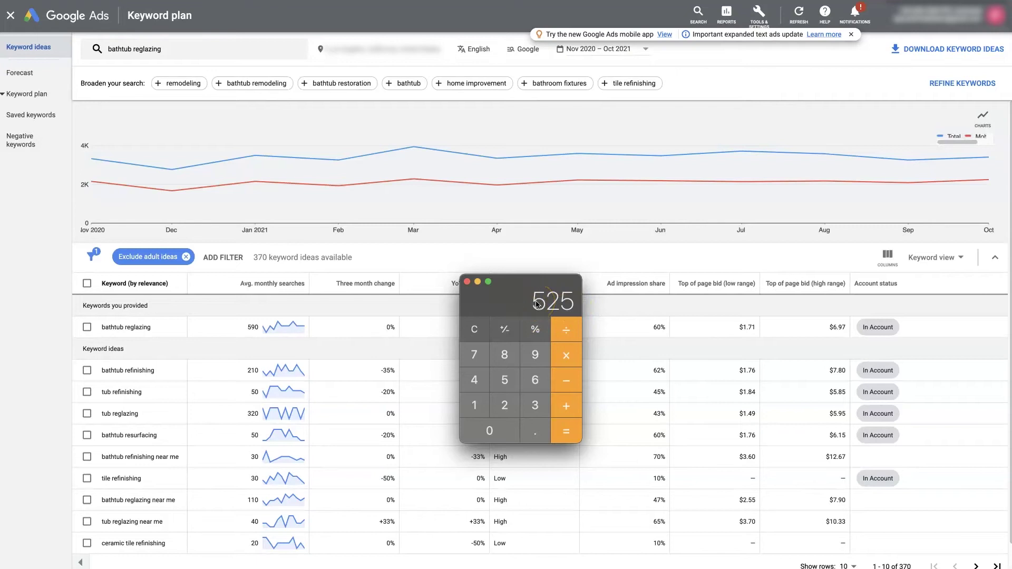
- Divide 525 by 30 to get 17.5 per day, then clear the calculator
left_click(566, 330)
left_click(535, 405)
left_click(490, 430)
left_click(562, 429)
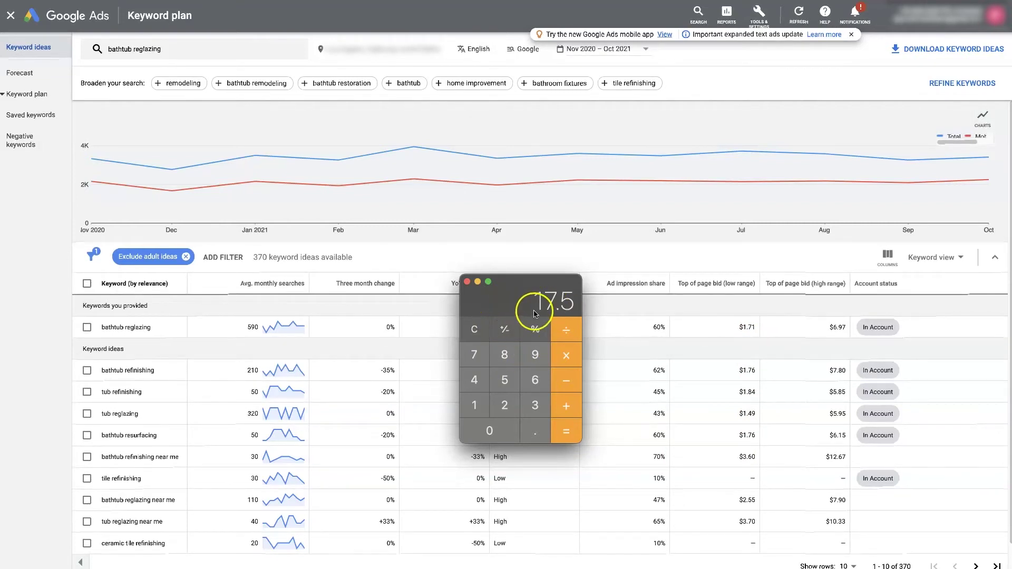
left_click(474, 329)
- Move the calculator off screen and show the Search campaign's $100.00/day budget on All campaigns
left_click_drag(518, 297, 0, 372)
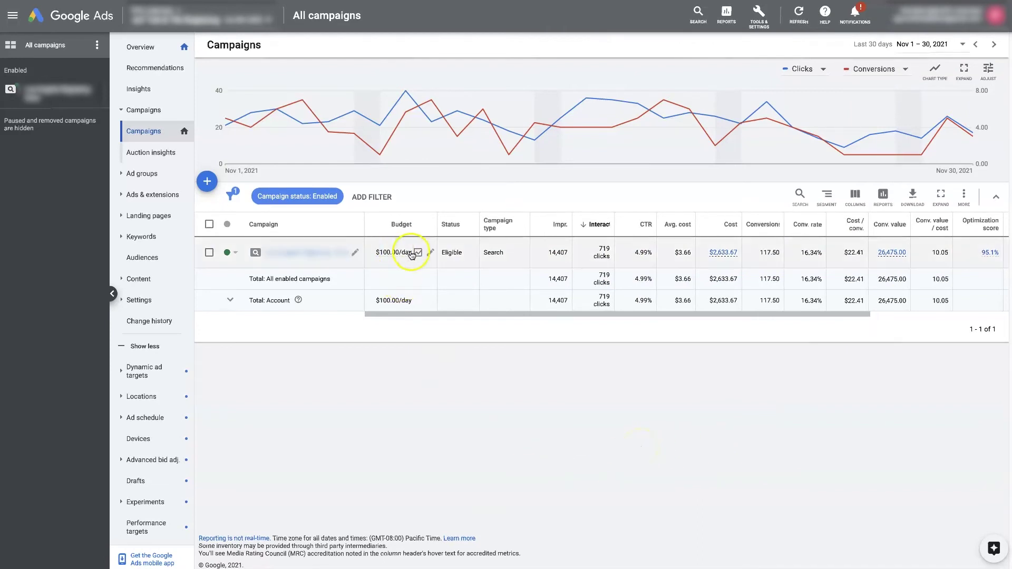
mouse_move(401, 257)
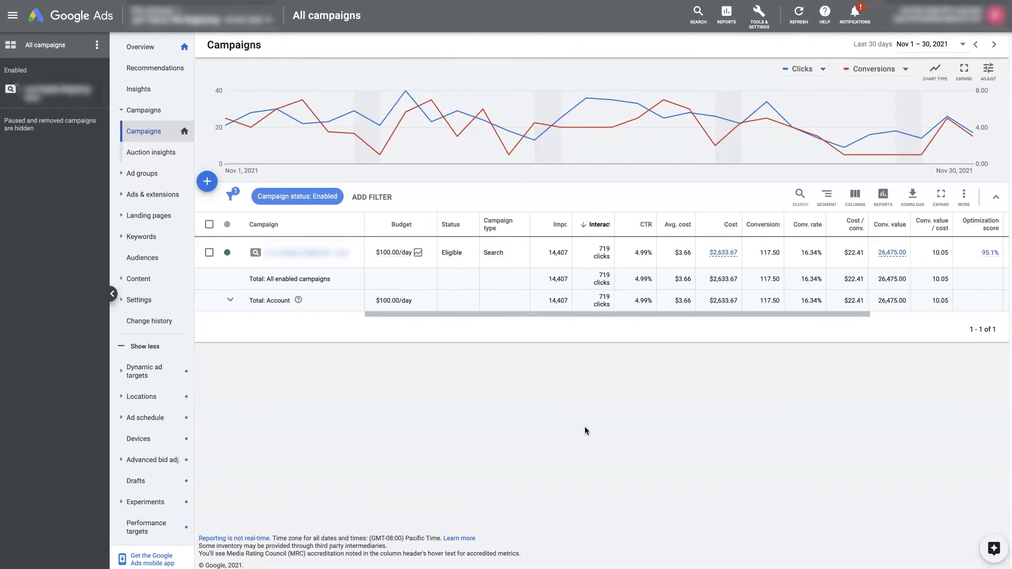
left_click(584, 426)
left_click(445, 452)
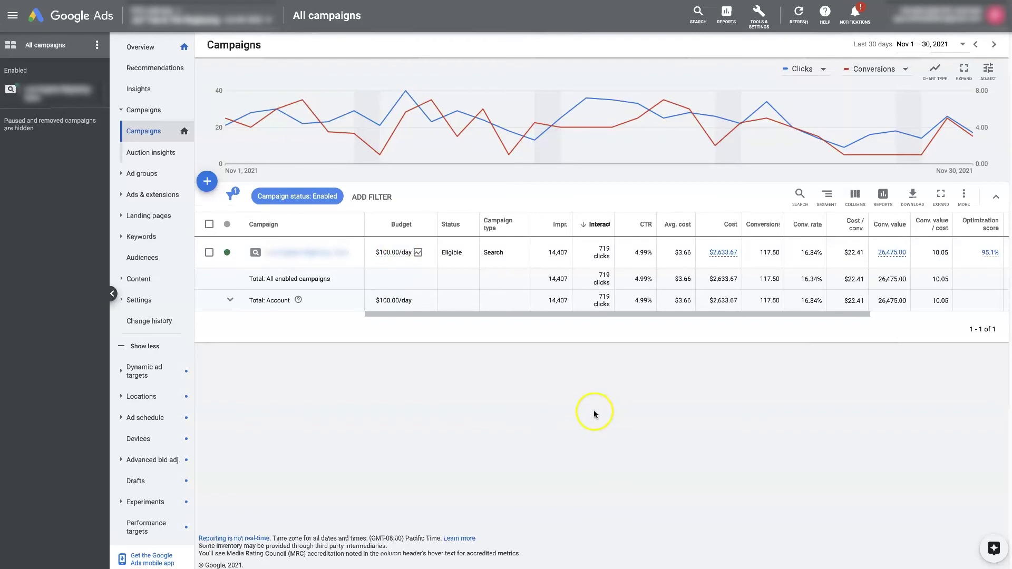
left_click(631, 429)
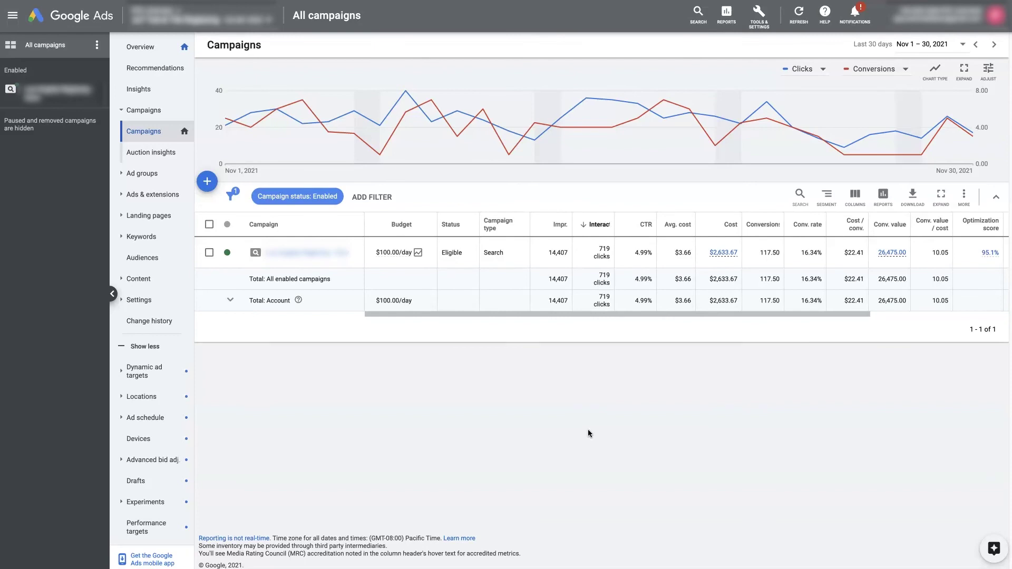
left_click(664, 422)
left_click(653, 421)
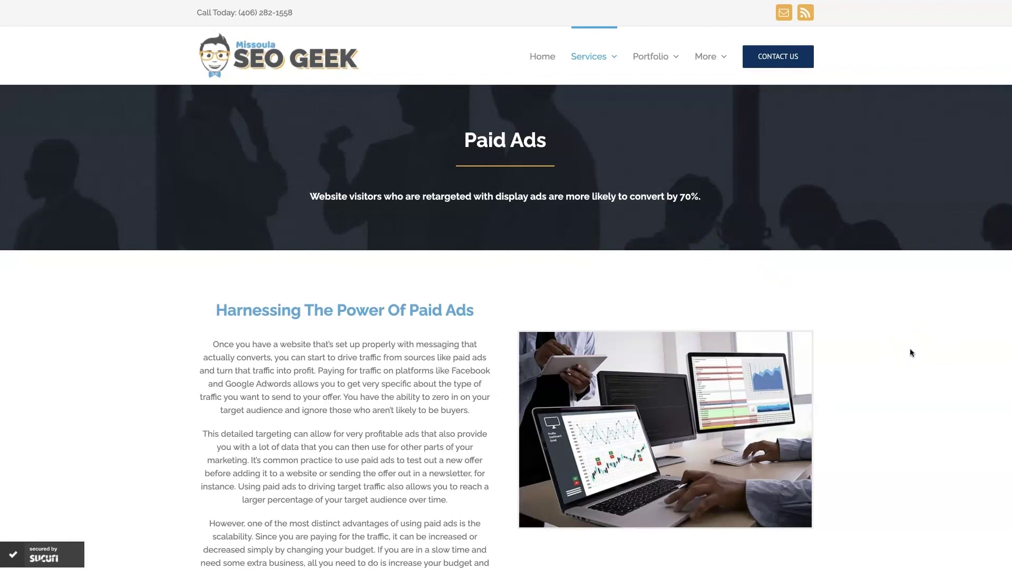
scroll(896, 390, "down", 15)
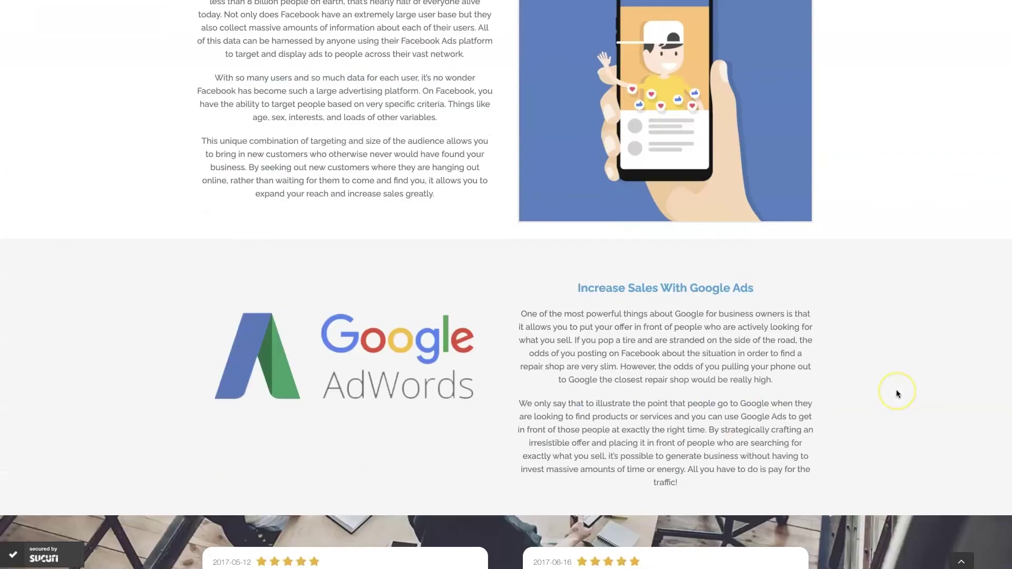
scroll(896, 393, "down", 4)
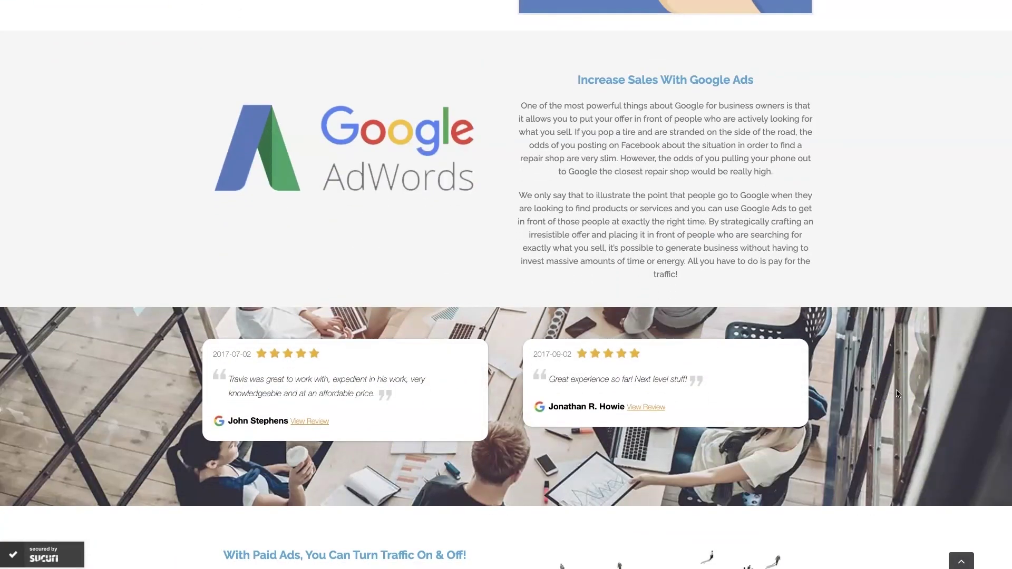
scroll(897, 393, "up", 1)
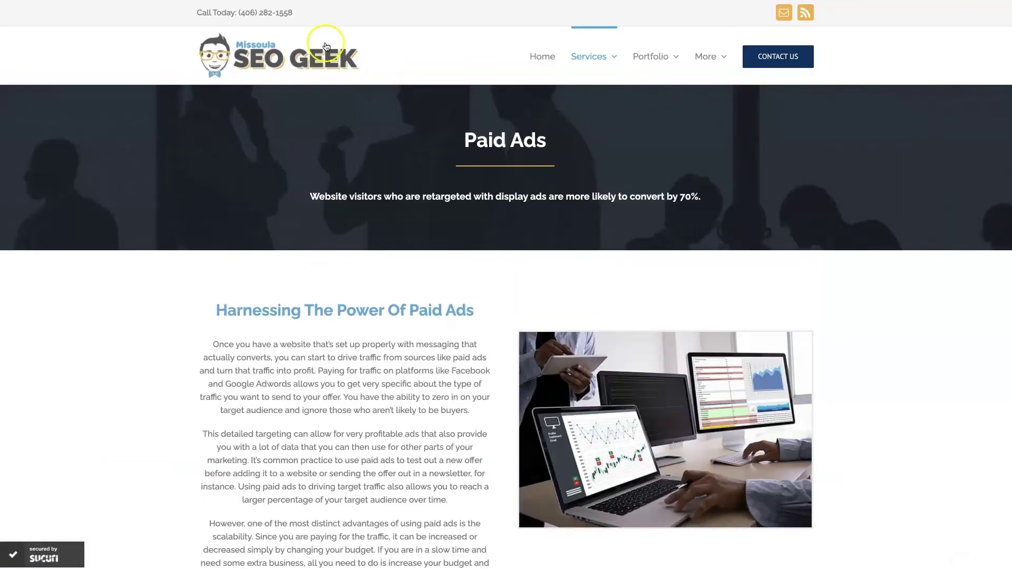
left_click(362, 60)
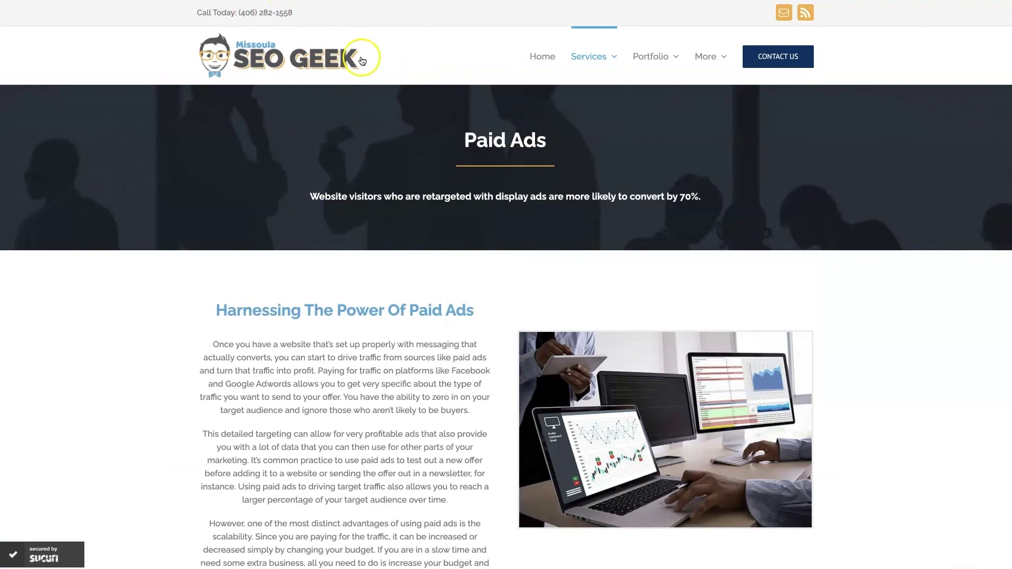